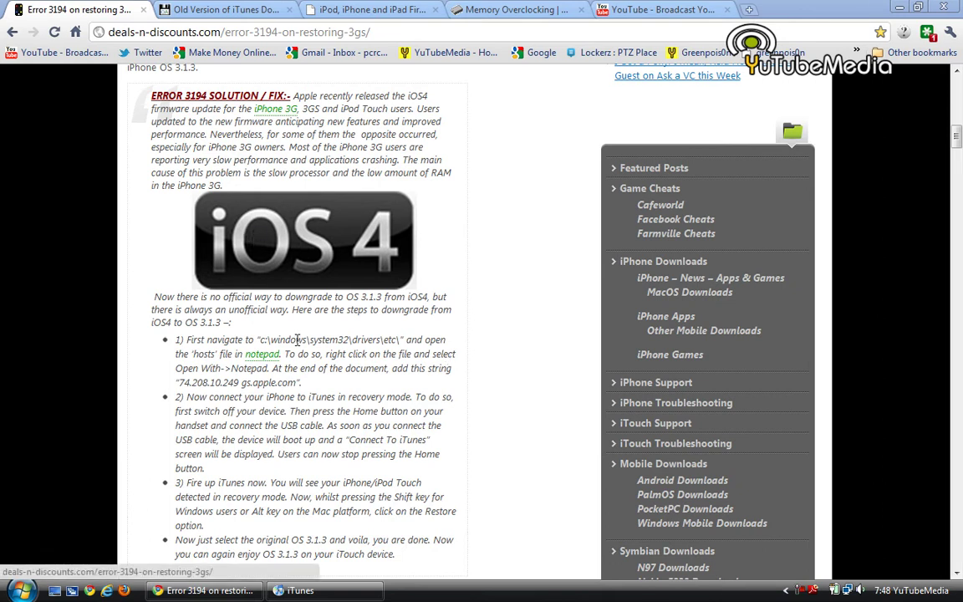
Step: Switch from the Error 3194 guide in Chrome to iTunes, showing the iPod's summary (software 4.0)
left_click(299, 591)
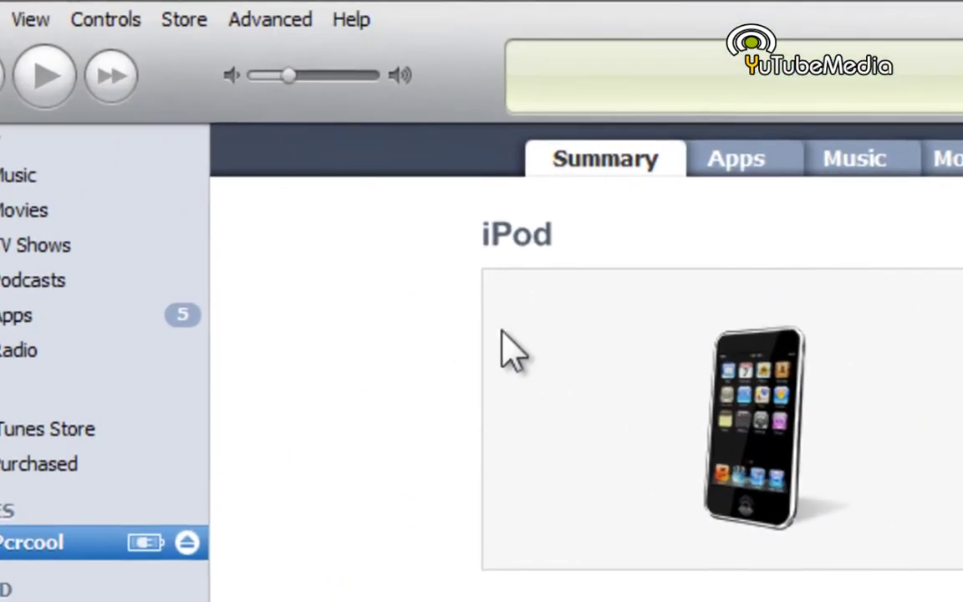
Step: Confirm via Help > About that iTunes 9.2.1.5 is installed, then return to the Chrome article
left_click(343, 19)
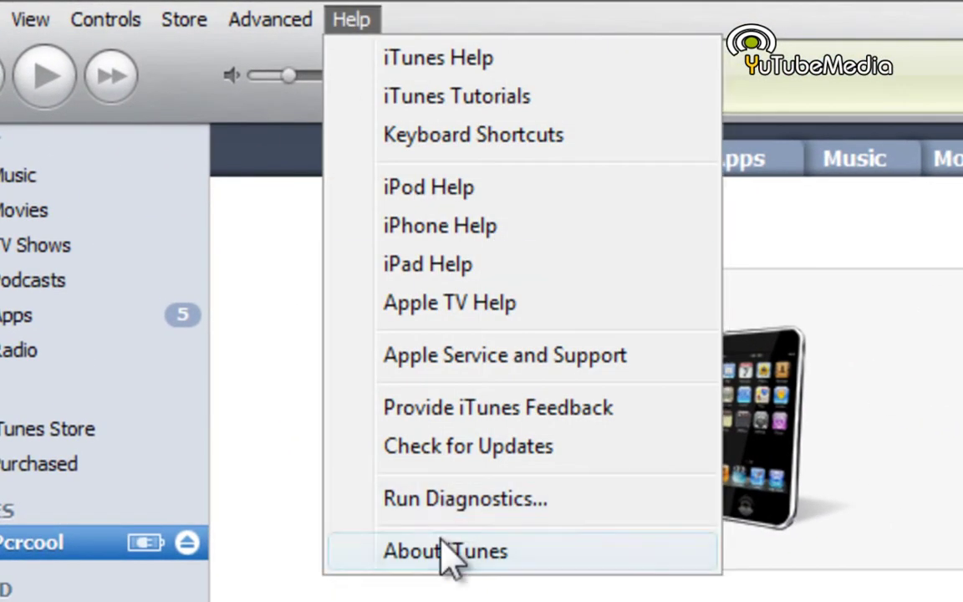
left_click(443, 548)
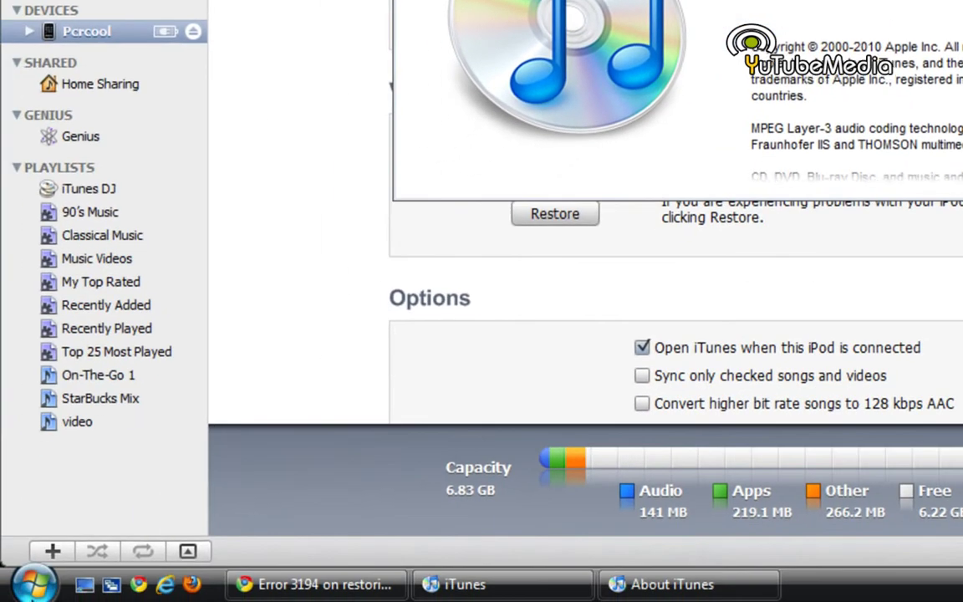
left_click(34, 583)
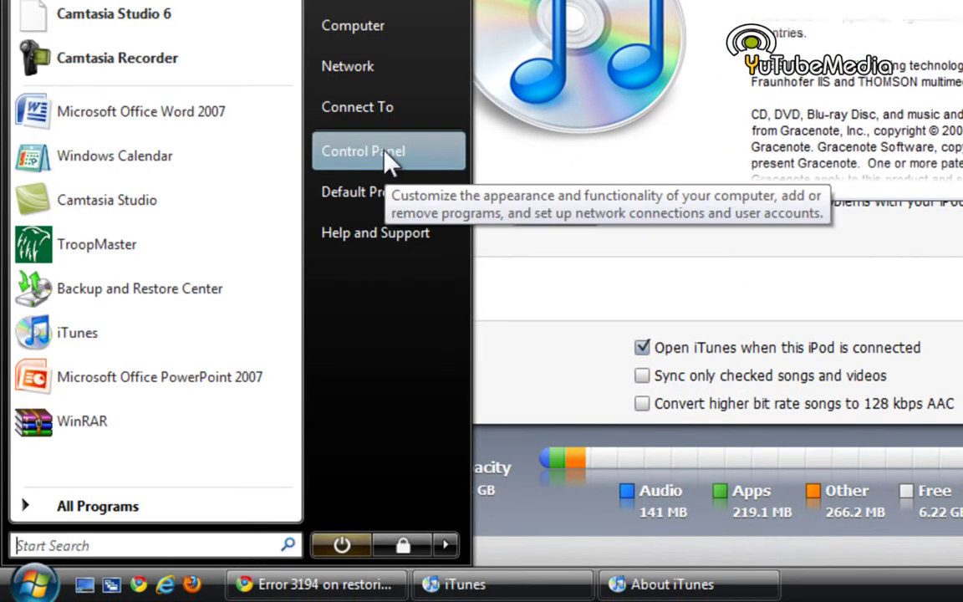
left_click(596, 95)
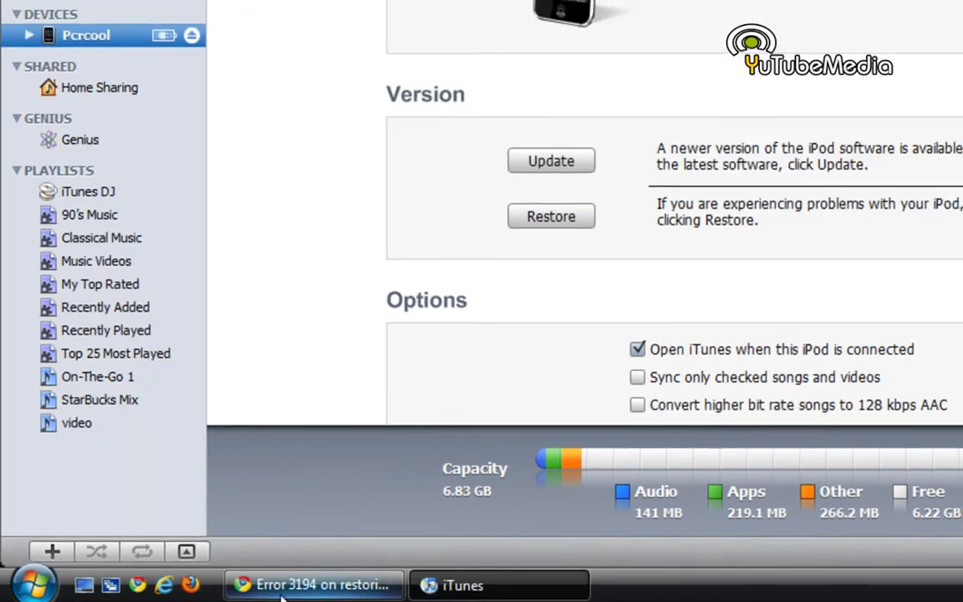
left_click(220, 590)
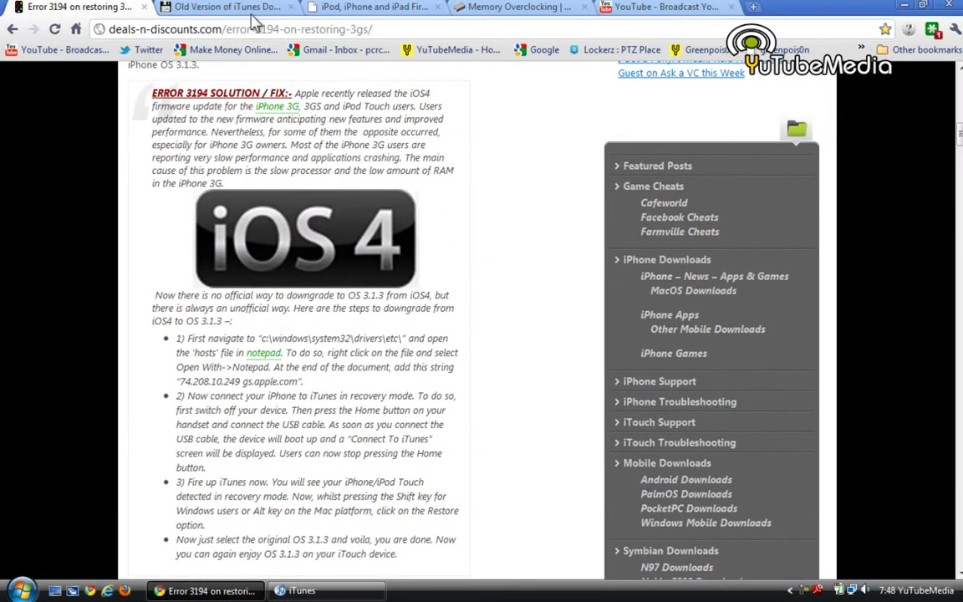
Step: Download iTunes 9.2 from oldapps.com's old versions list, then go to the firmware download page
left_click(236, 8)
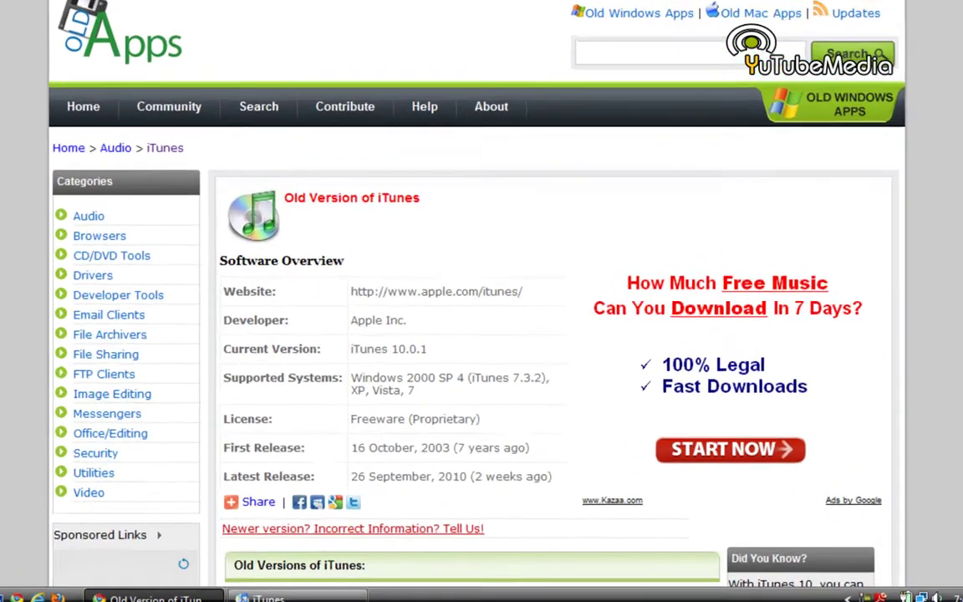
scroll(757, 318, "down", 5)
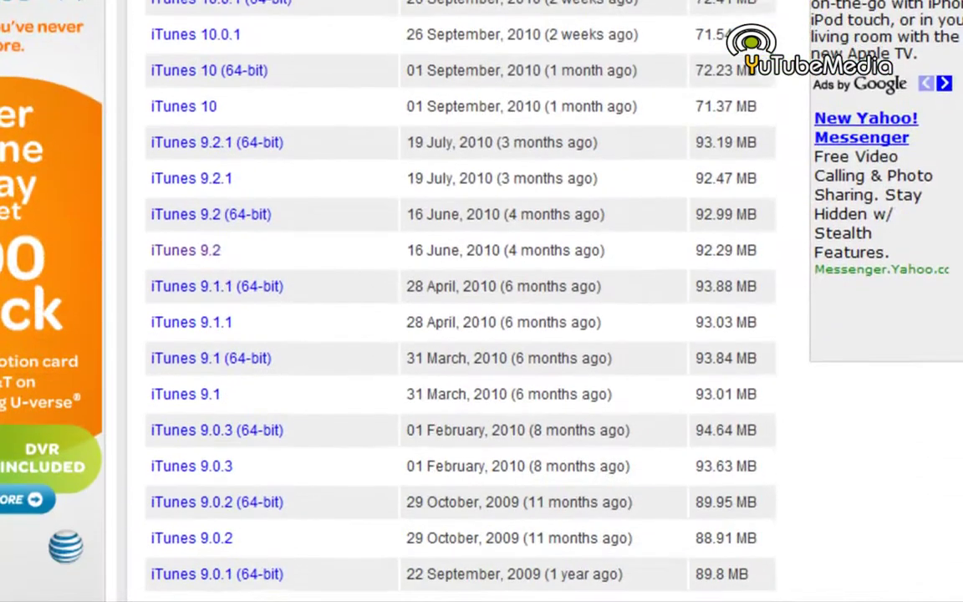
scroll(323, 43, "down", 2)
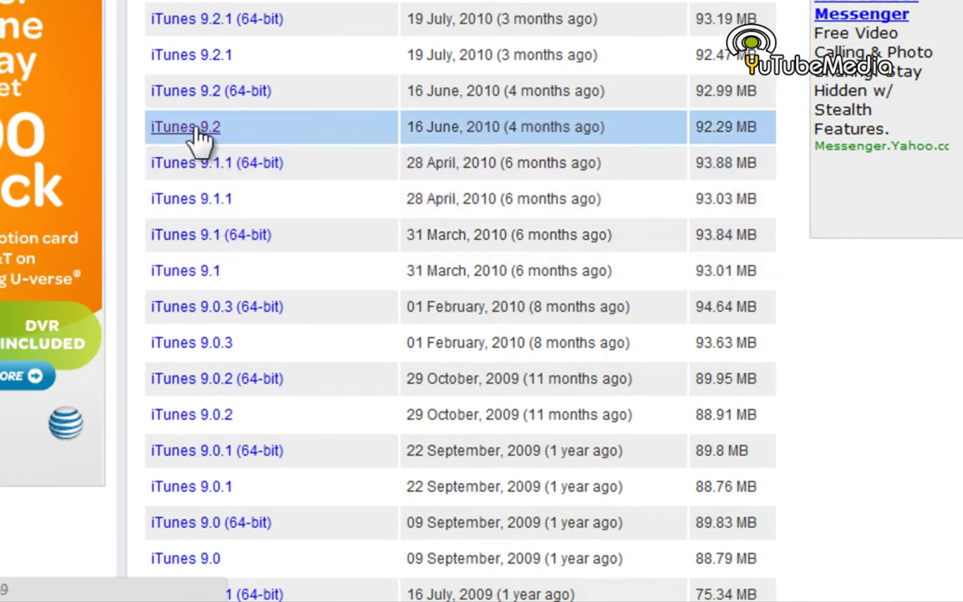
left_click(188, 134)
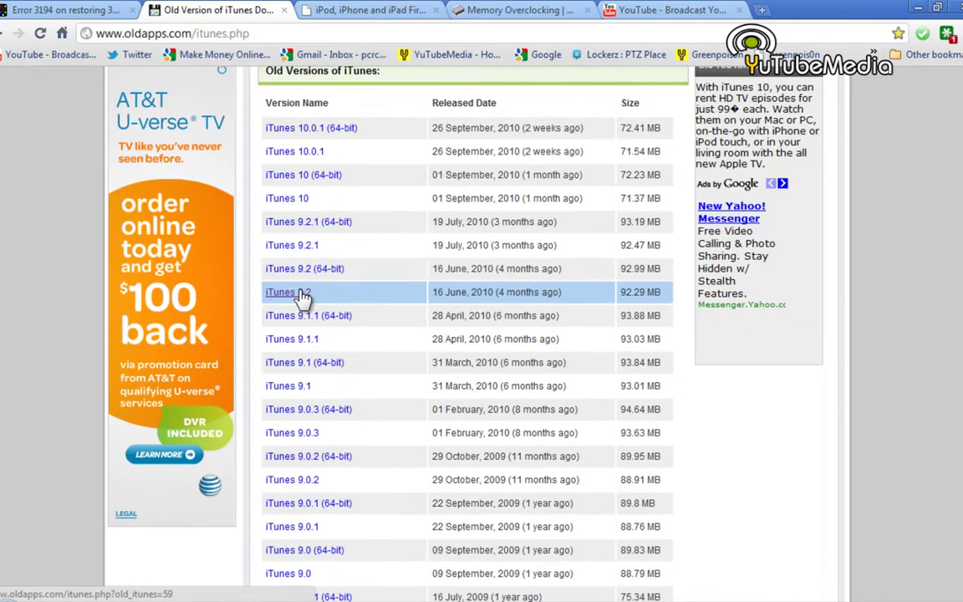
left_click(337, 17)
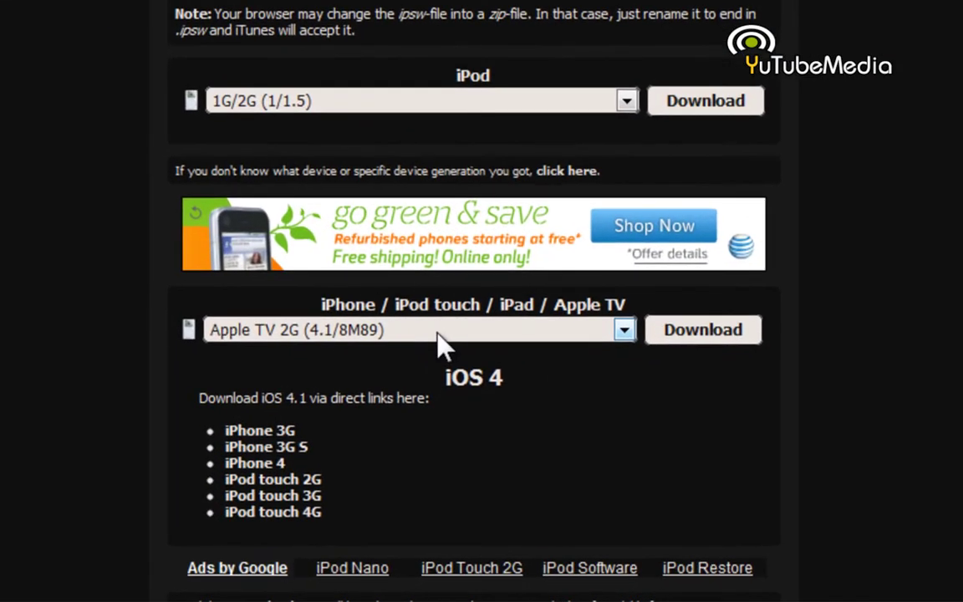
Step: Pick the iPod touch 2G (4.0/8A293) firmware from the iPhone/iPod touch dropdown for download
left_click(503, 433)
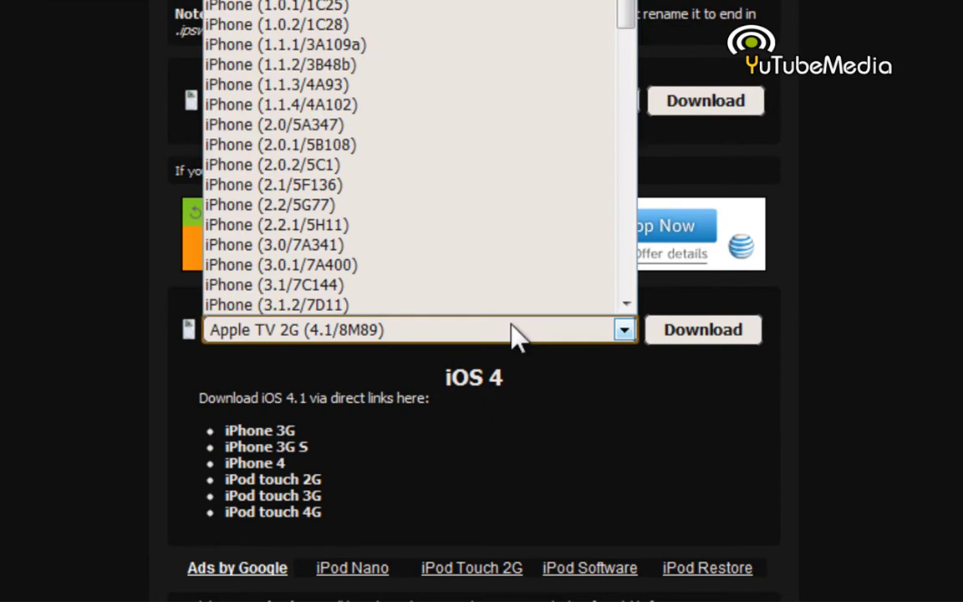
left_click_drag(629, 12, 632, 274)
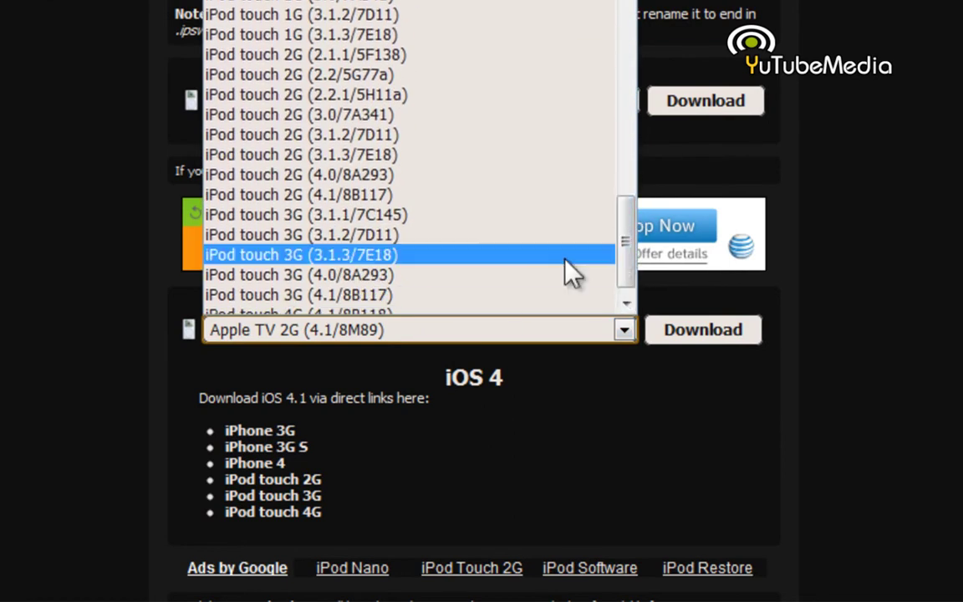
left_click(316, 179)
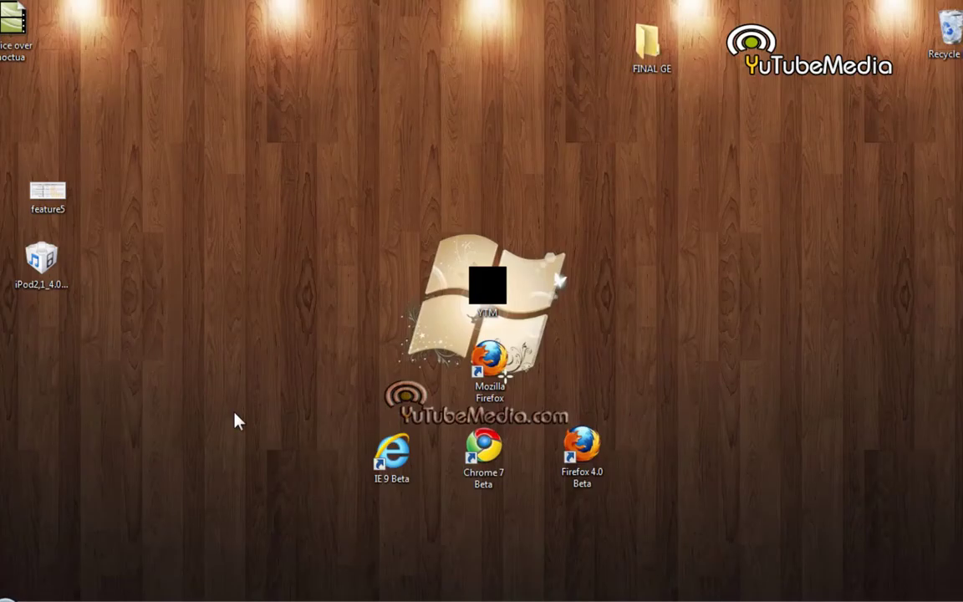
Step: Drag the iPod2,1 firmware file and the feature5 icon to new desktop positions
mouse_move(60, 291)
left_mouse_down()
mouse_move(150, 380)
mouse_move(144, 395)
left_mouse_up()
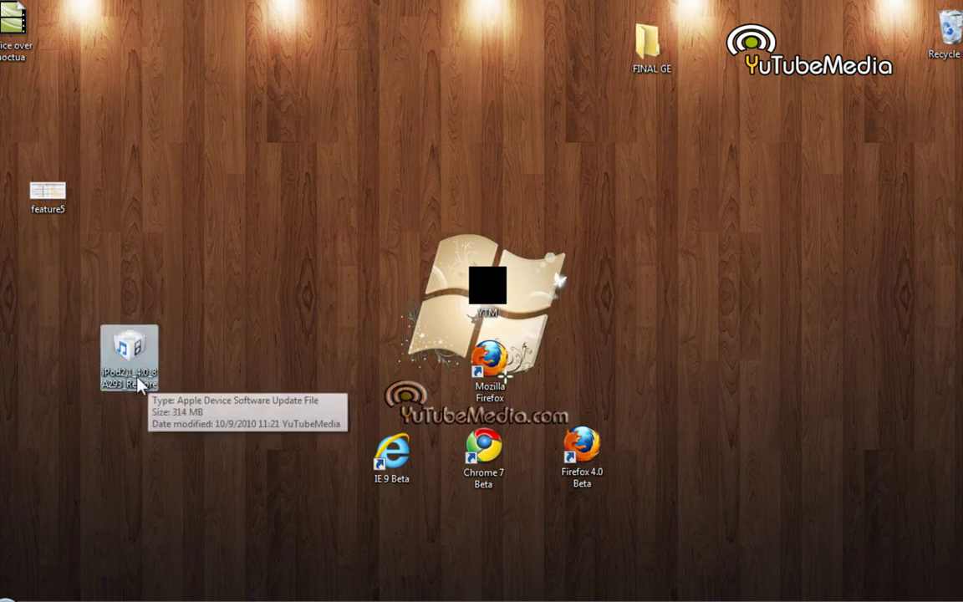
left_click_drag(44, 207, 96, 67)
left_click_drag(133, 370, 182, 300)
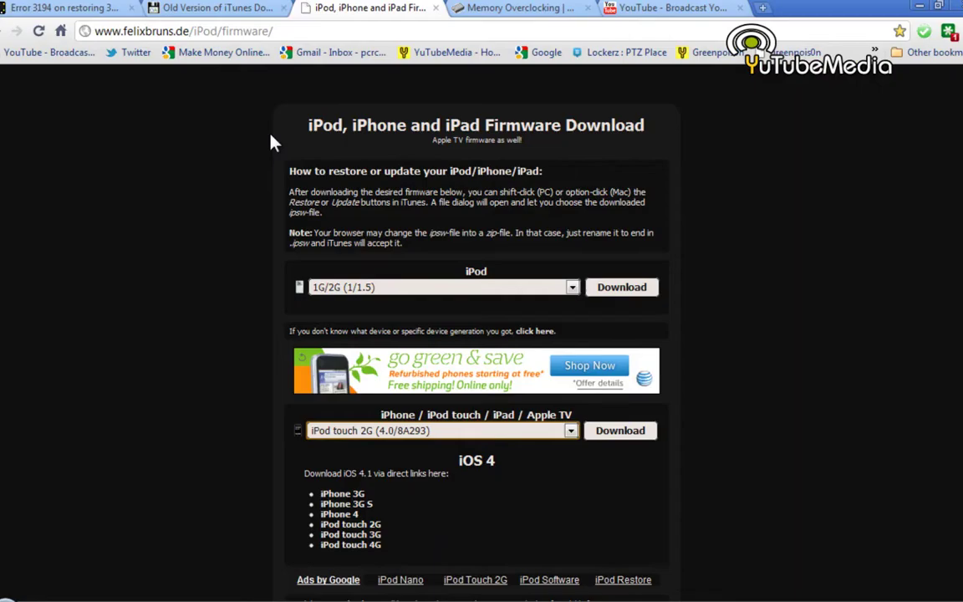
Step: In the Error 3194 article, select the 74.208.10.249 gs.apple.com entry and the c:\windows\system32\drivers\etc\ path
left_click(118, 11)
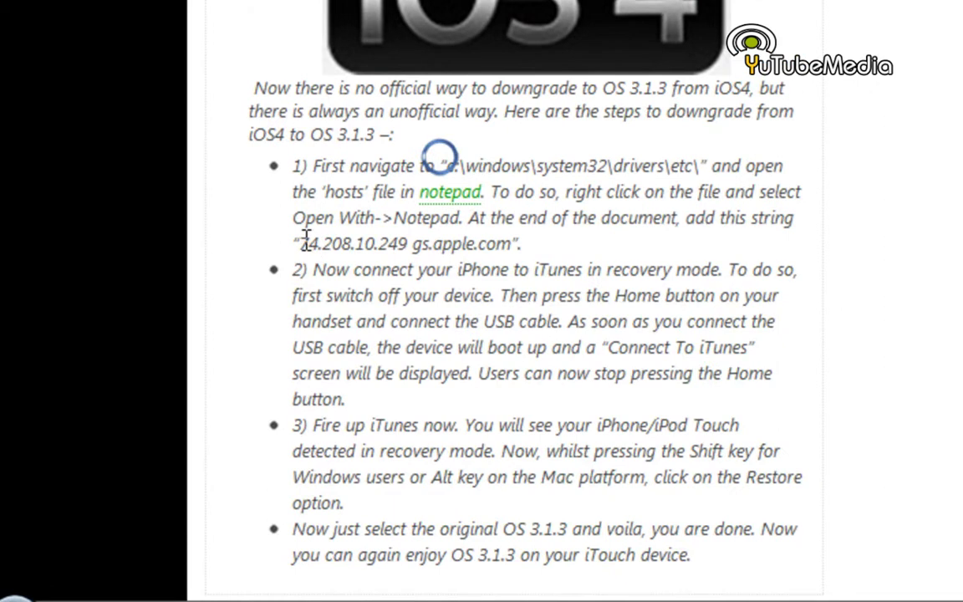
left_click_drag(304, 242, 508, 243)
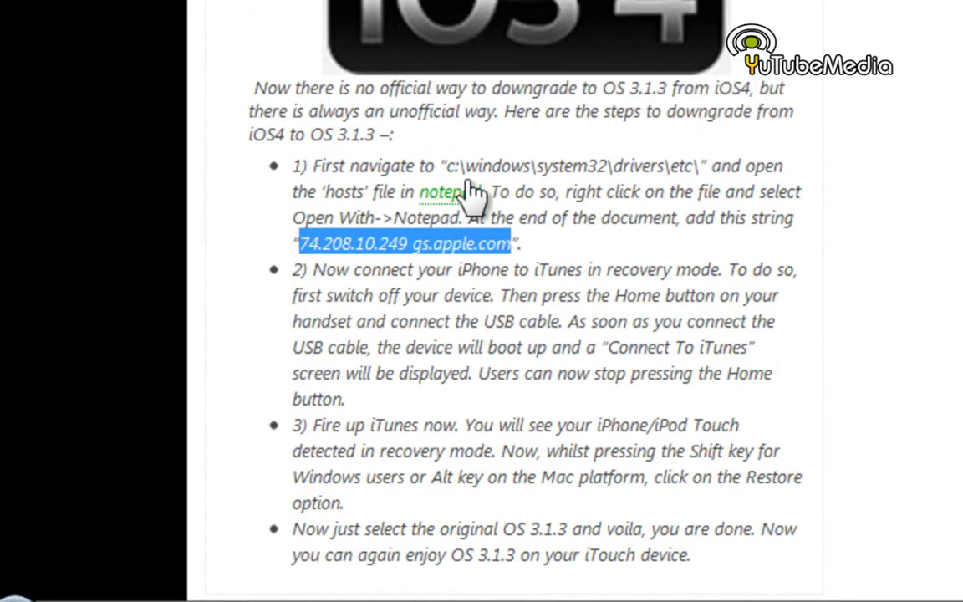
left_click_drag(455, 165, 698, 159)
key("ctrl+c")
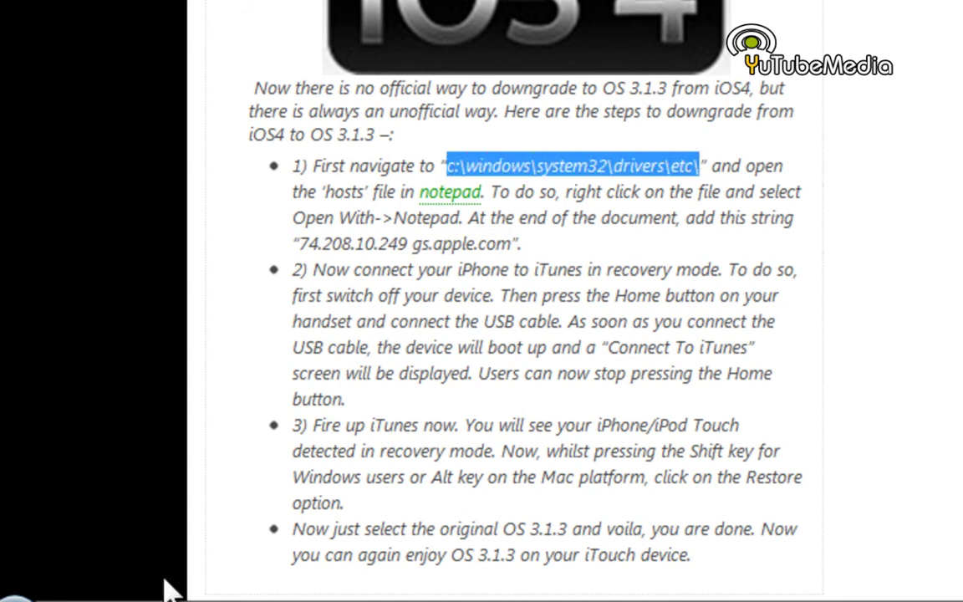
Step: Paste the c:\windows\system32\drivers\etc\ path into the Run box to open the etc folder
left_click(121, 529)
key("super+r")
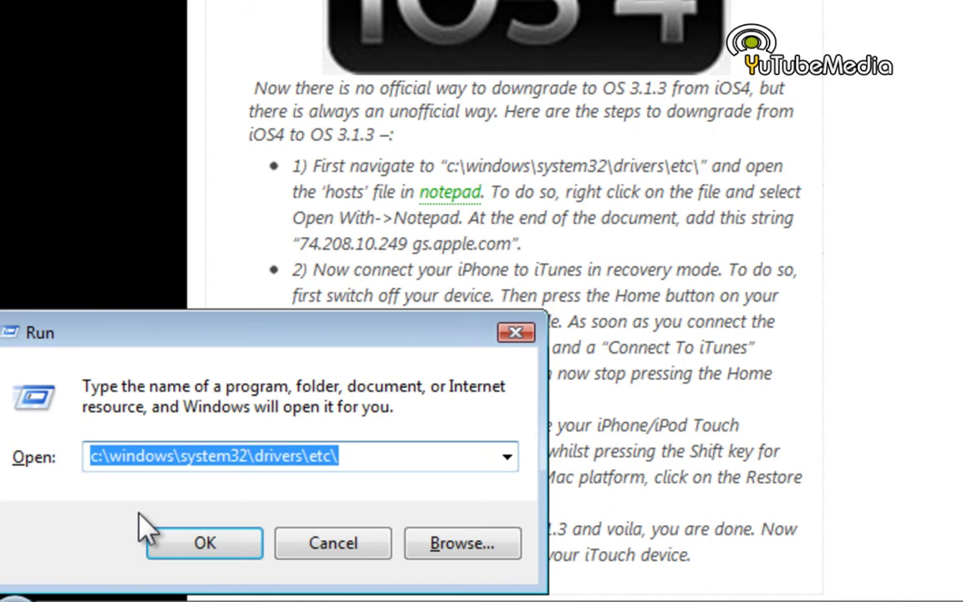
left_click_drag(344, 456, 44, 439)
key("ctrl+v")
left_click(229, 549)
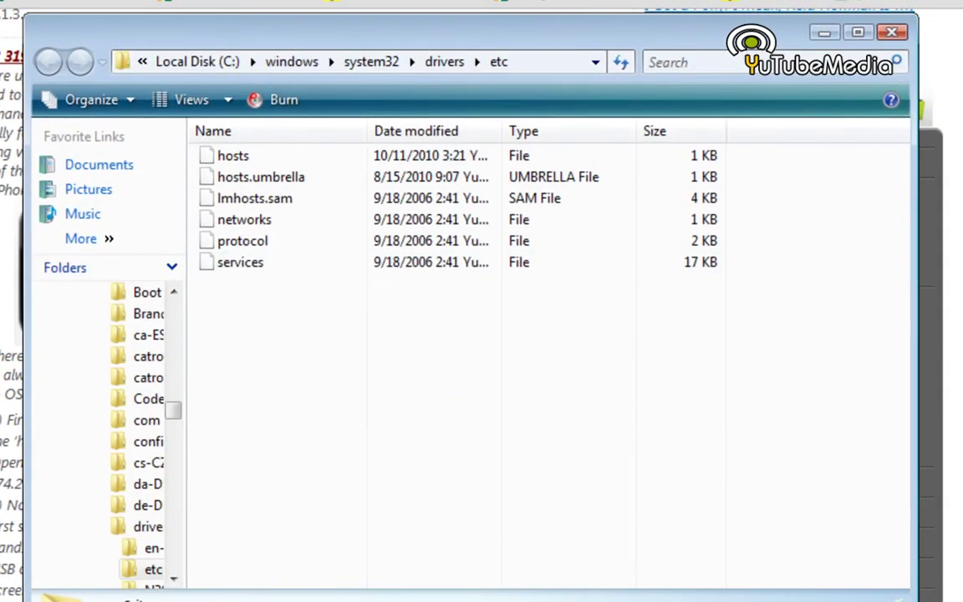
Step: Browse from Computer through C:, WINDOWS and System32, then close the extra System32 window
key("super")
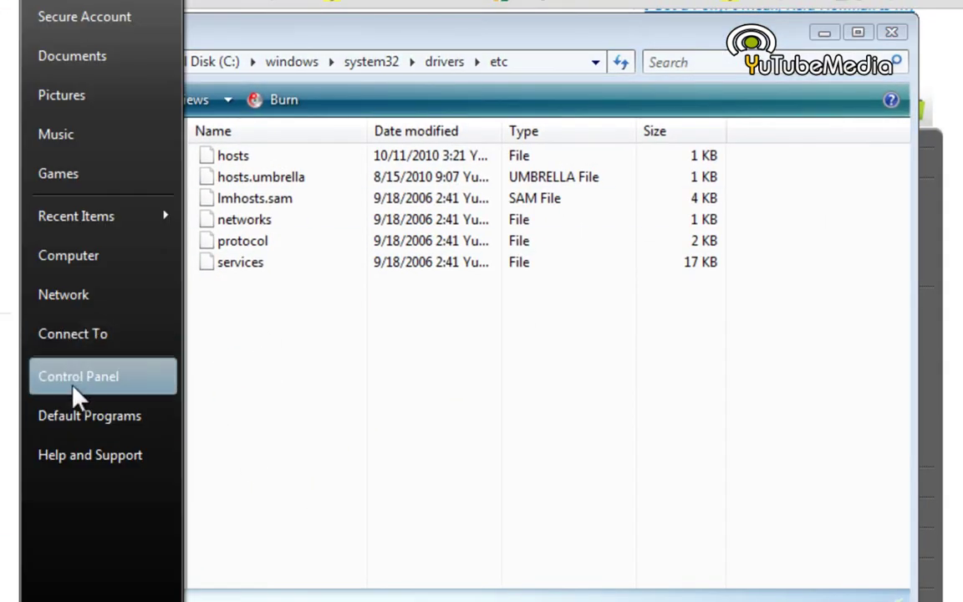
left_click(37, 253)
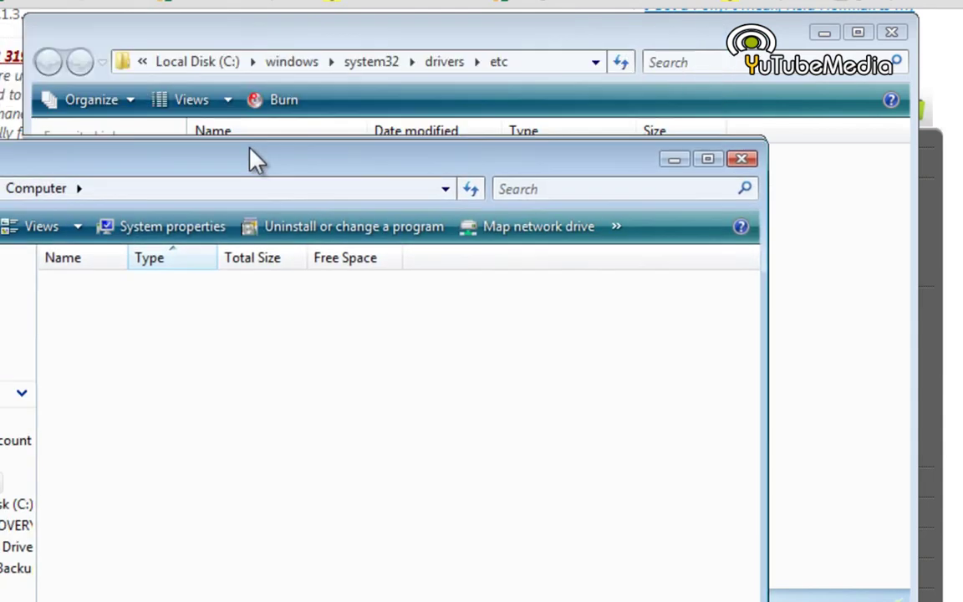
left_click_drag(247, 150, 286, 142)
double_click(213, 334)
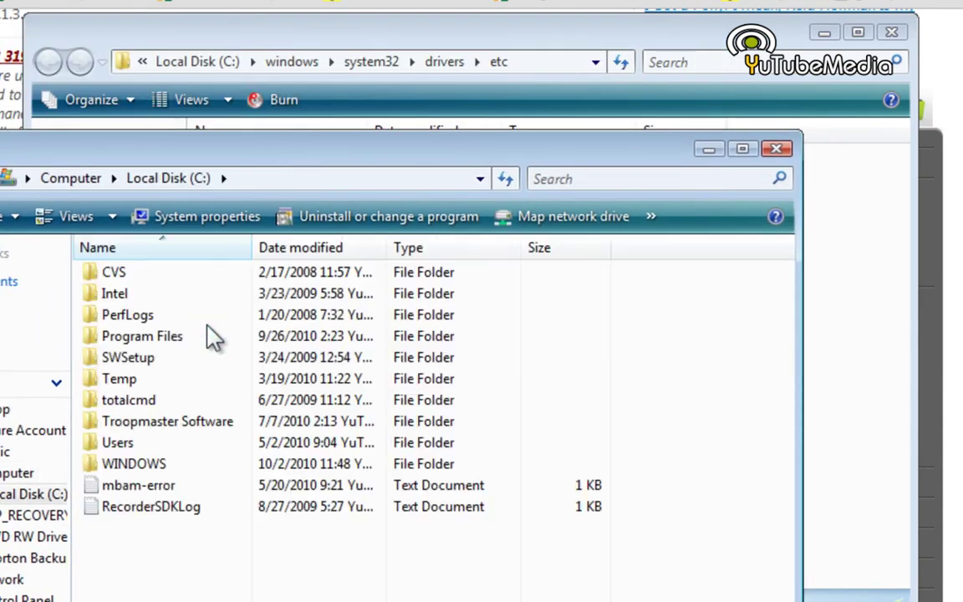
double_click(161, 462)
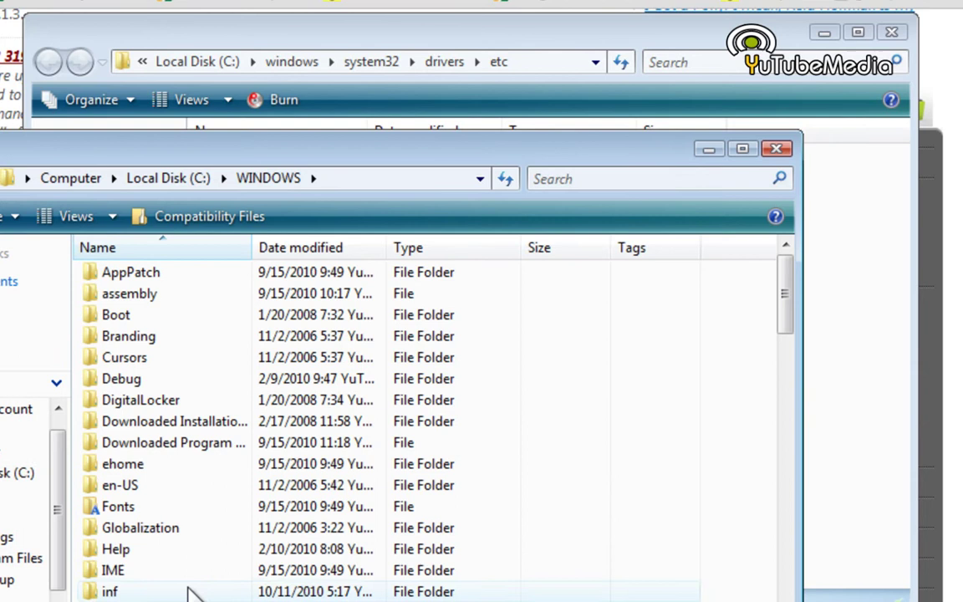
mouse_move(778, 313)
left_mouse_down()
mouse_move(784, 537)
mouse_move(794, 493)
left_mouse_up()
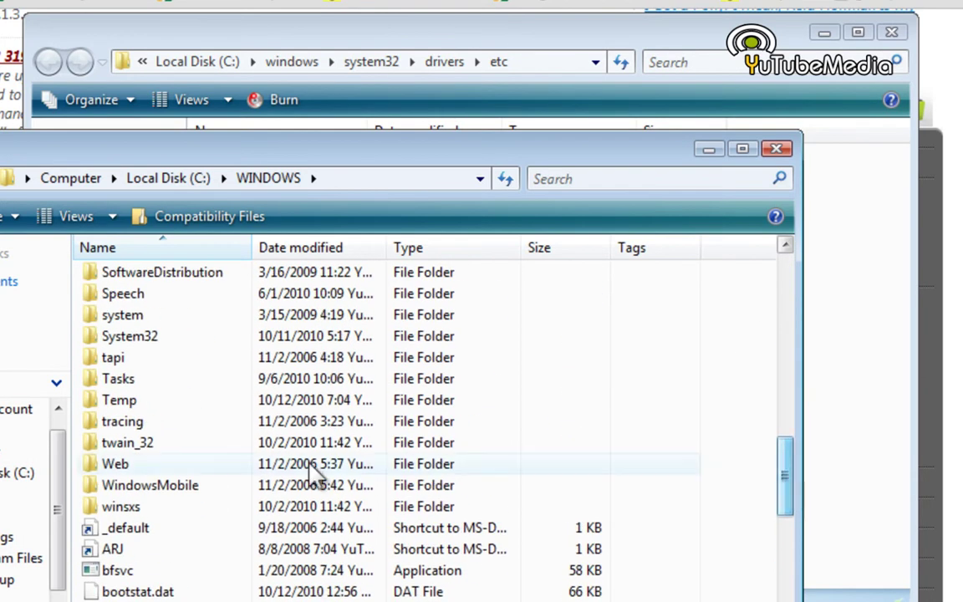
double_click(163, 336)
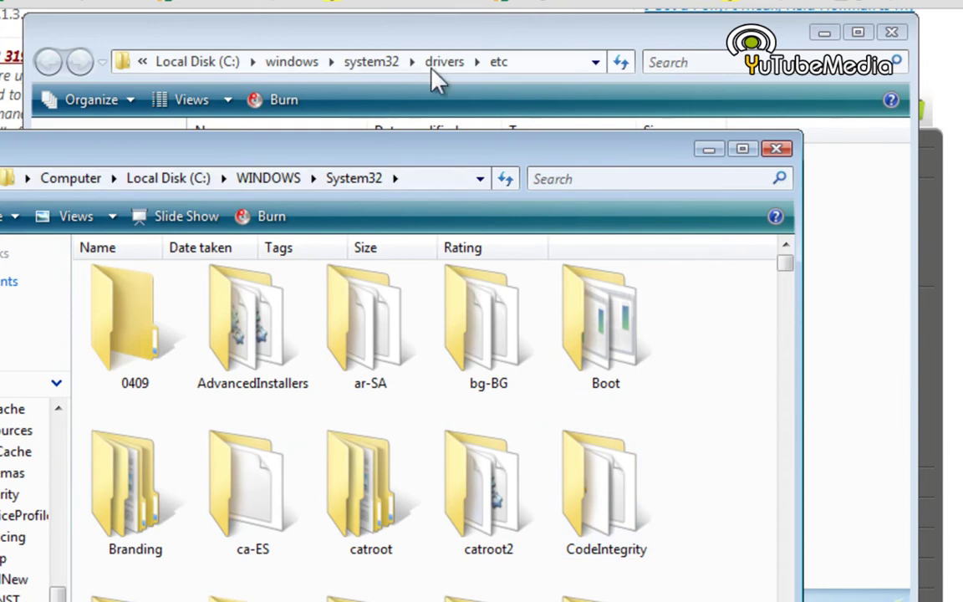
left_click(776, 148)
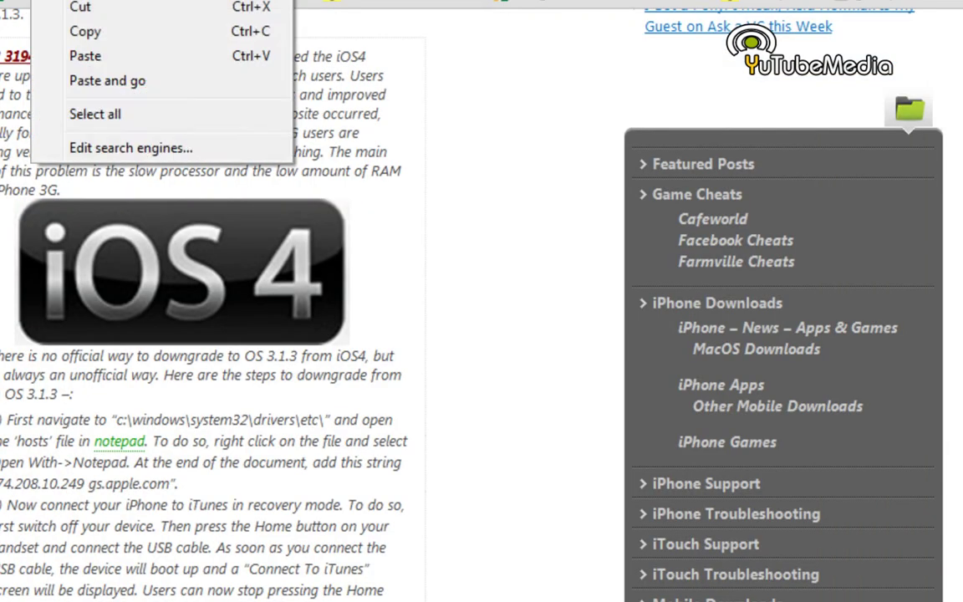
left_click(97, 56)
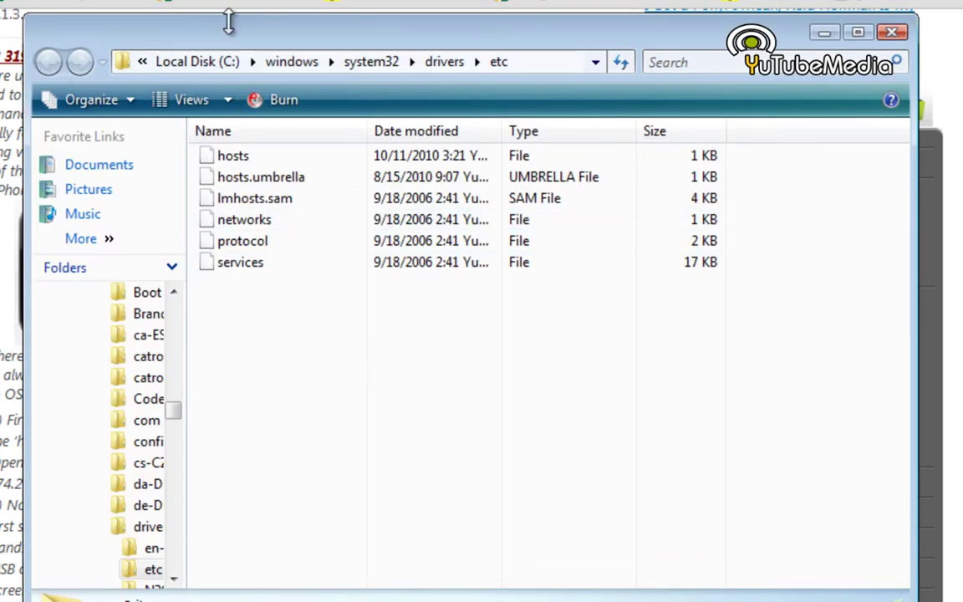
Step: Open the hosts file in Notepad through the Open With dialog
left_click(247, 157)
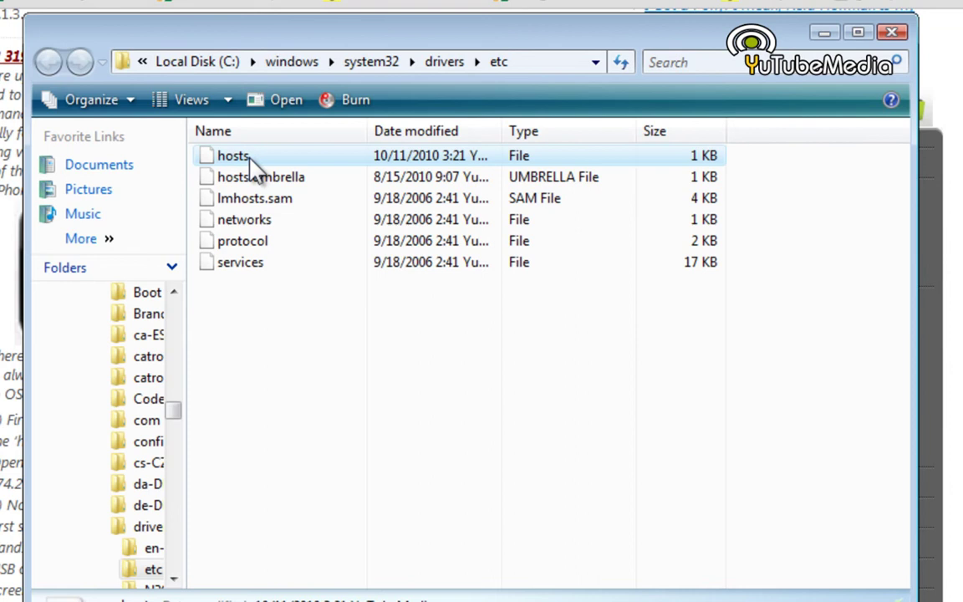
right_click(252, 155)
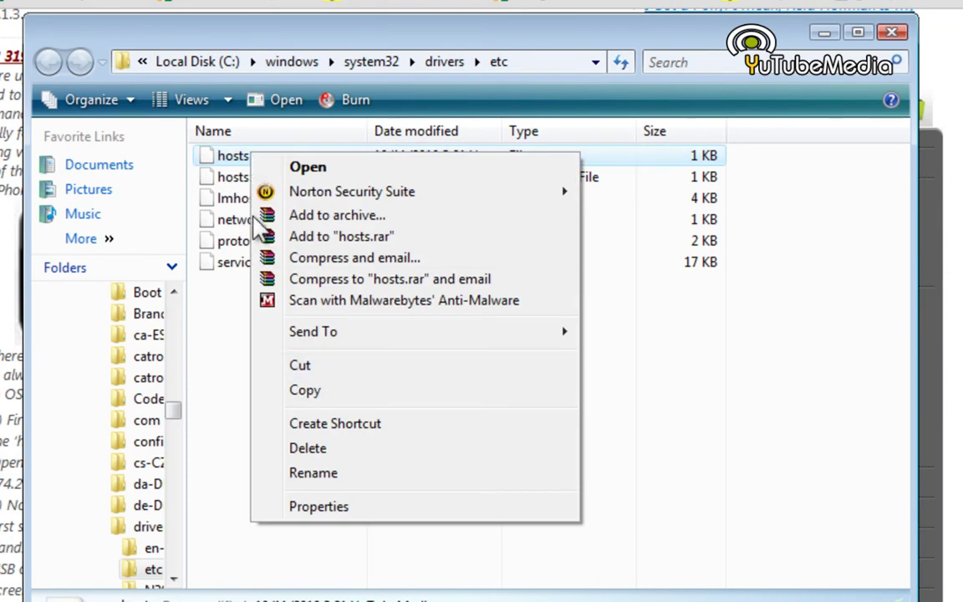
left_click(311, 169)
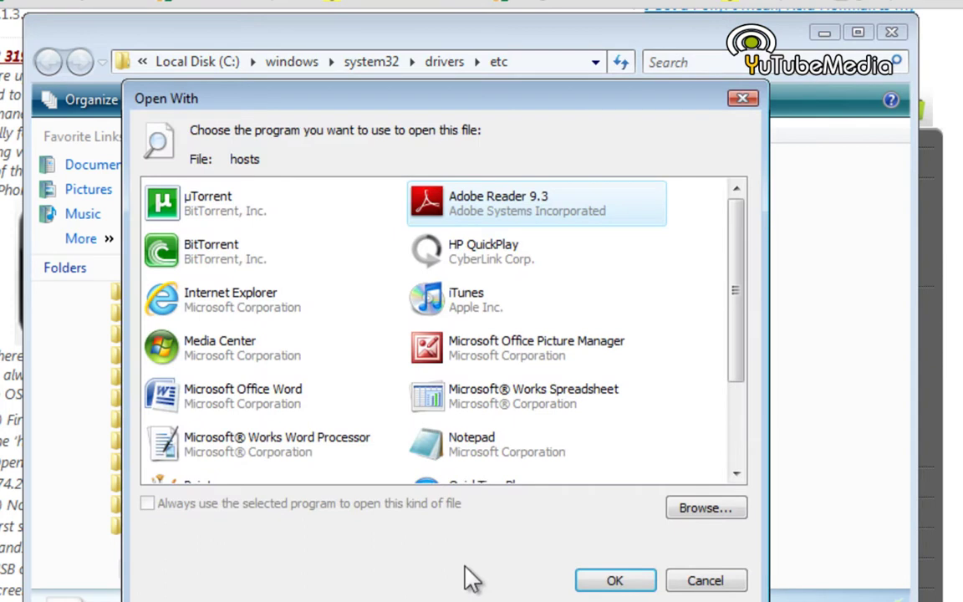
left_click(441, 505)
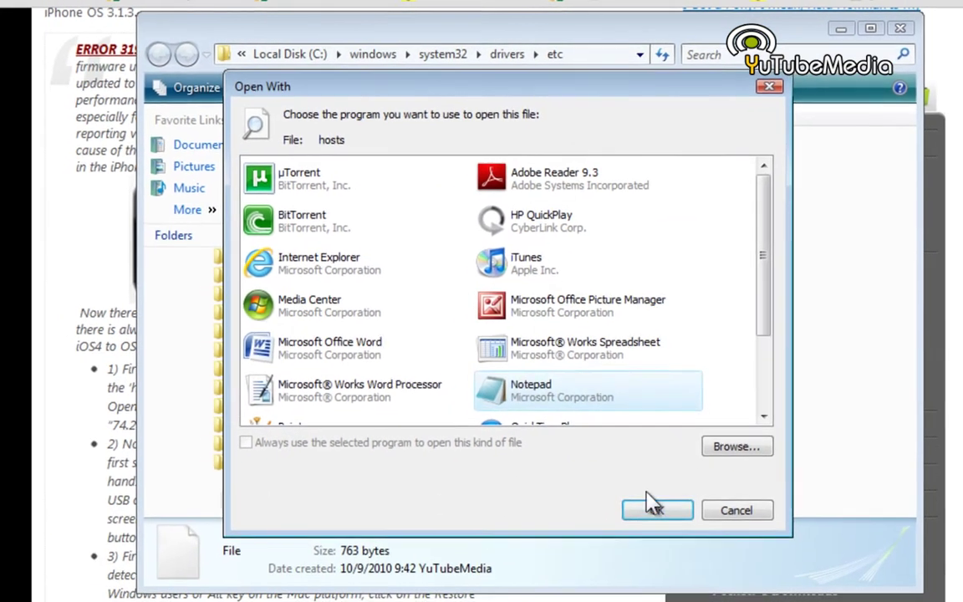
left_click(655, 506)
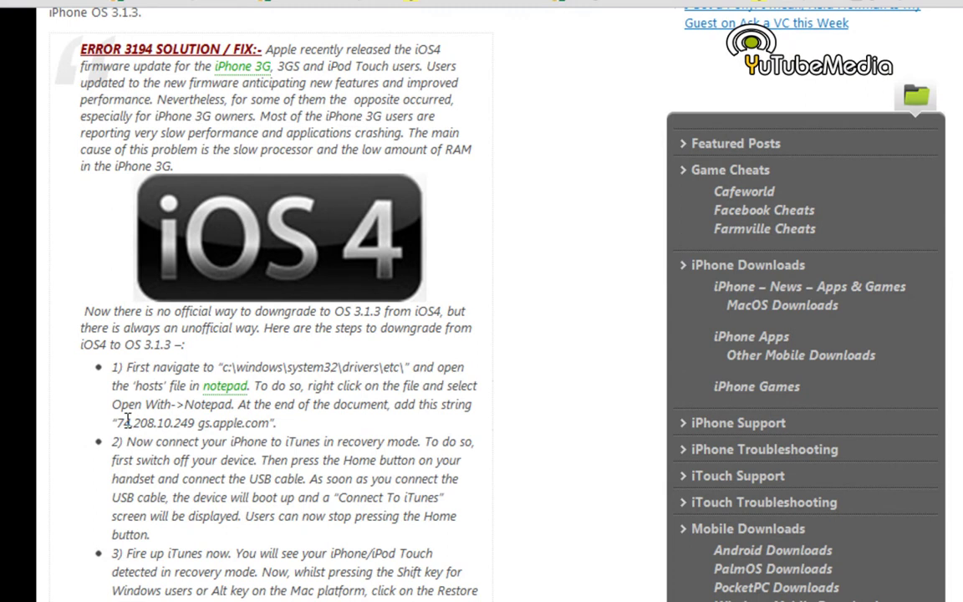
Step: Append 74.208.10.249 gs.apple.com from the guide to the end of hosts and save it
left_click_drag(118, 424, 252, 424)
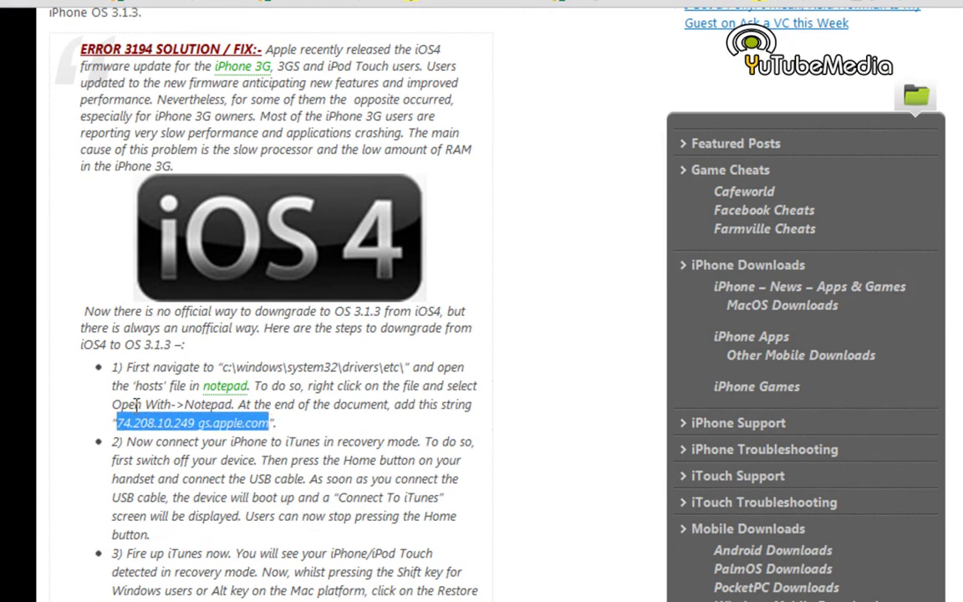
key("alt+Tab")
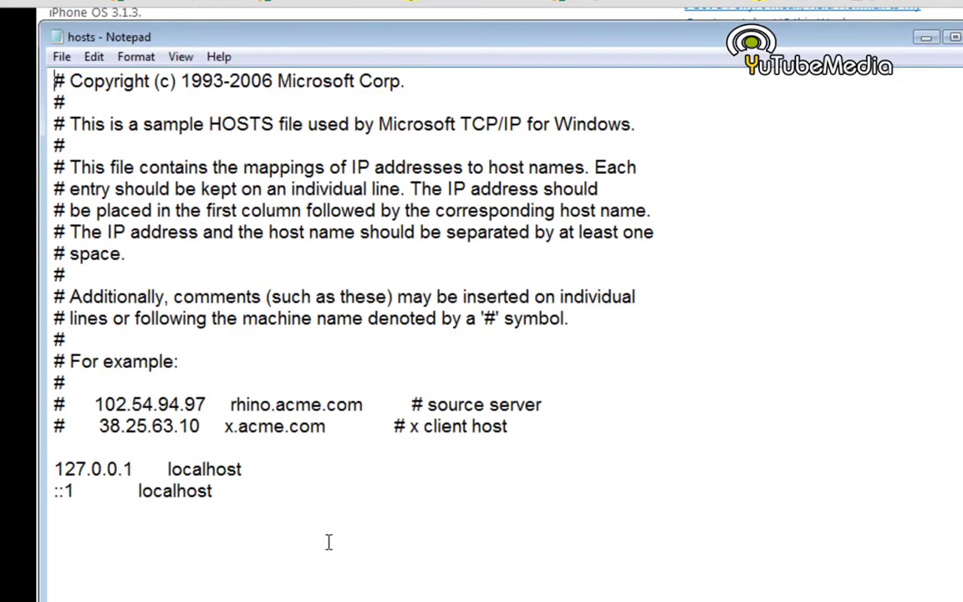
type("74.208.10.249 gs.apple.com")
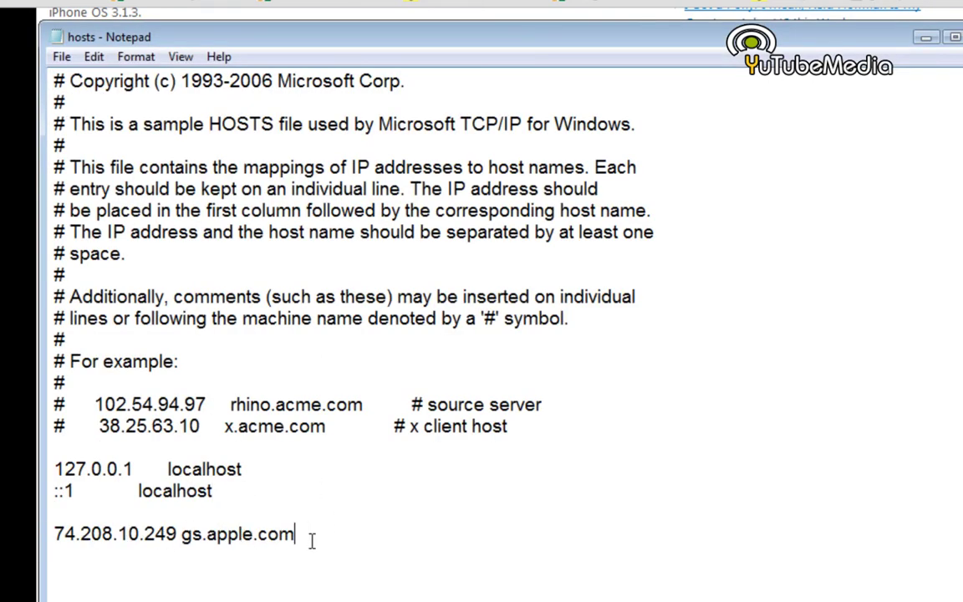
left_click(62, 56)
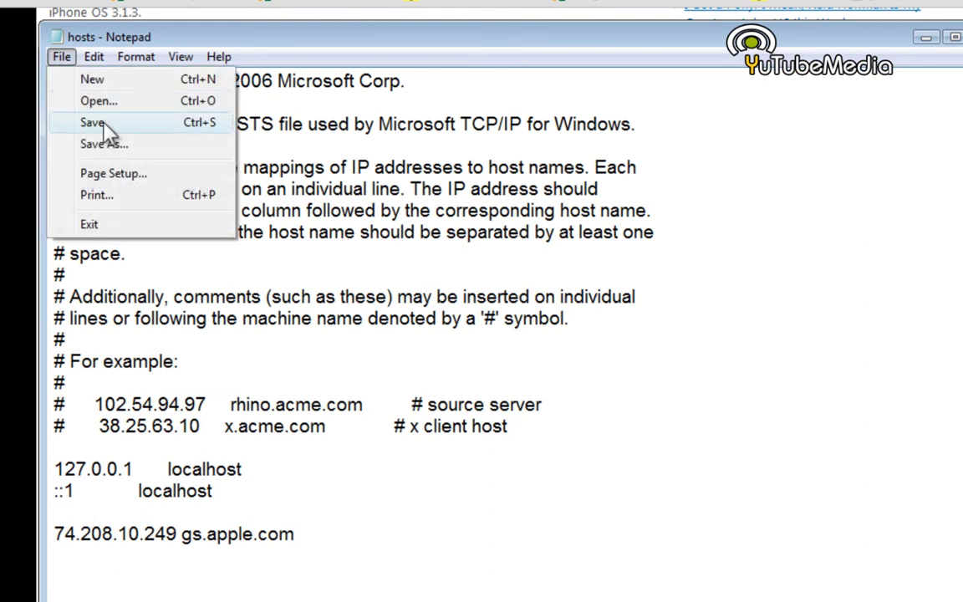
left_click(66, 124)
key("alt+Tab")
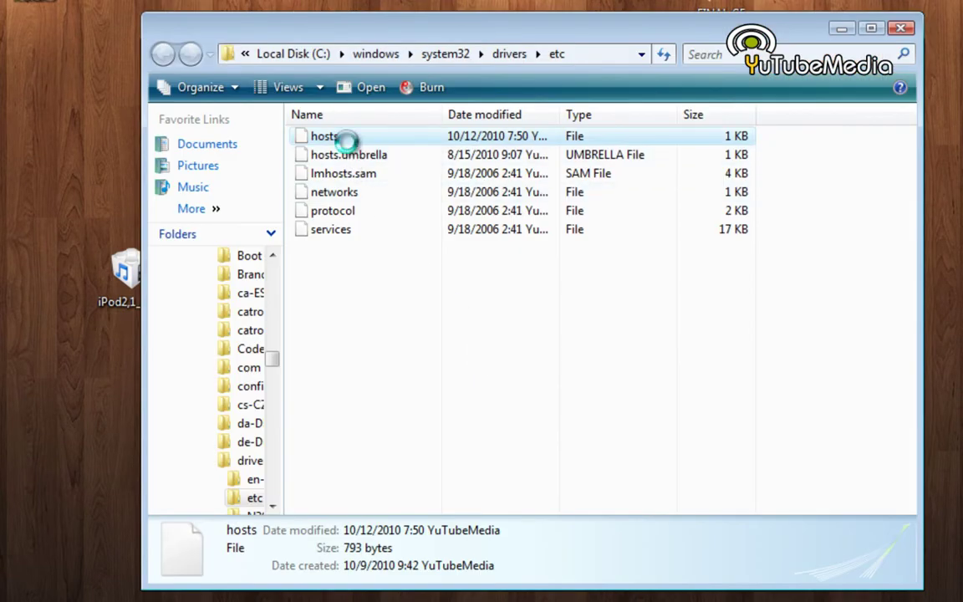
Step: Copy the hosts file from the etc folder and paste it onto the desktop
right_click(346, 141)
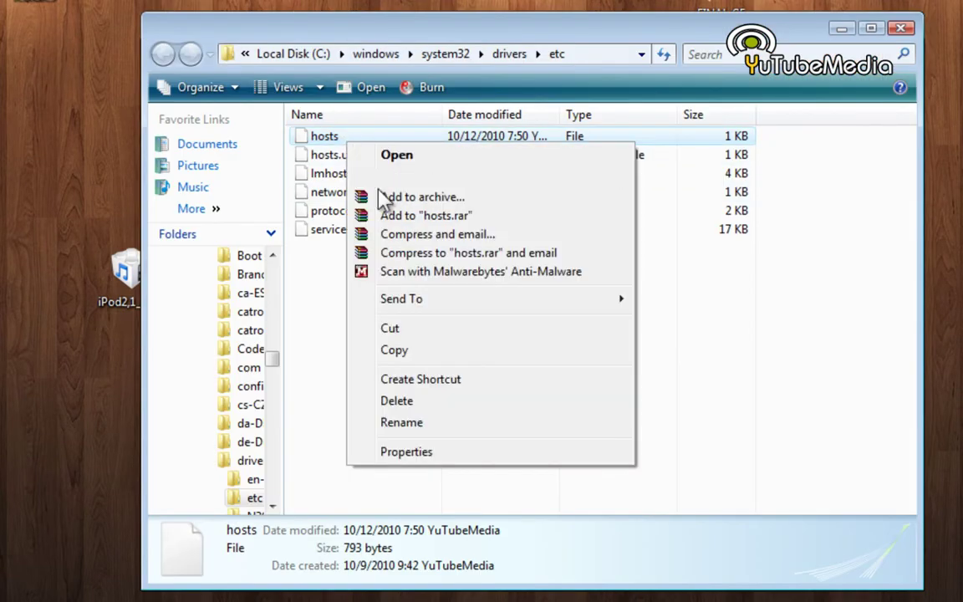
left_click(400, 348)
right_click(12, 235)
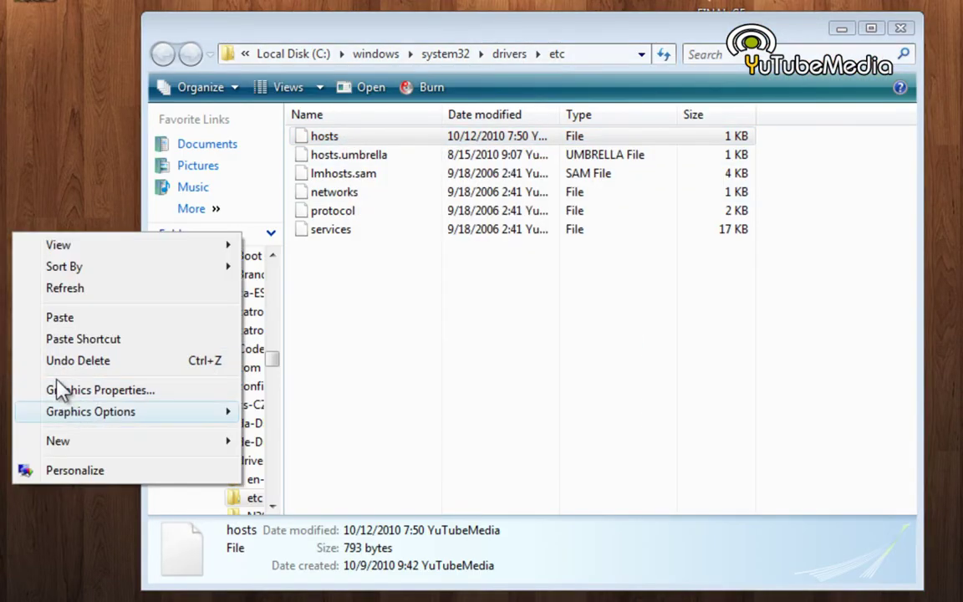
left_click(60, 318)
Step: Cancel opening the desktop hosts copy and drag it back into the etc folder
right_click(27, 213)
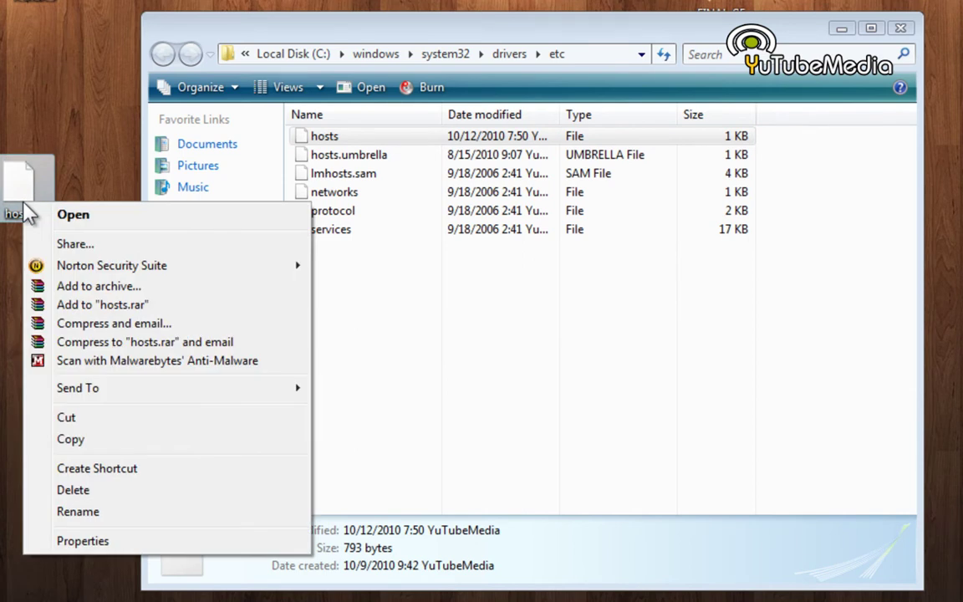
left_click(43, 216)
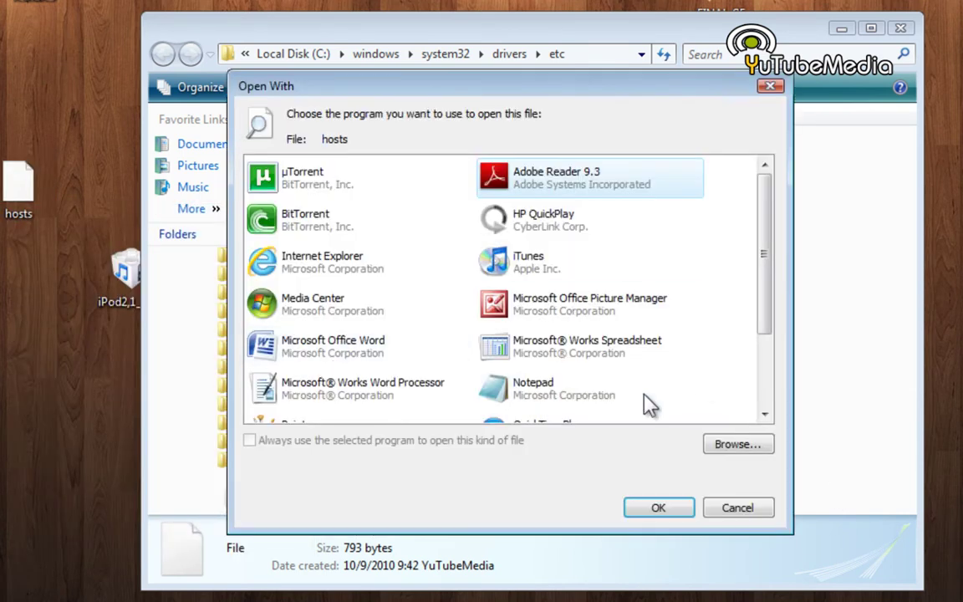
left_click(729, 511)
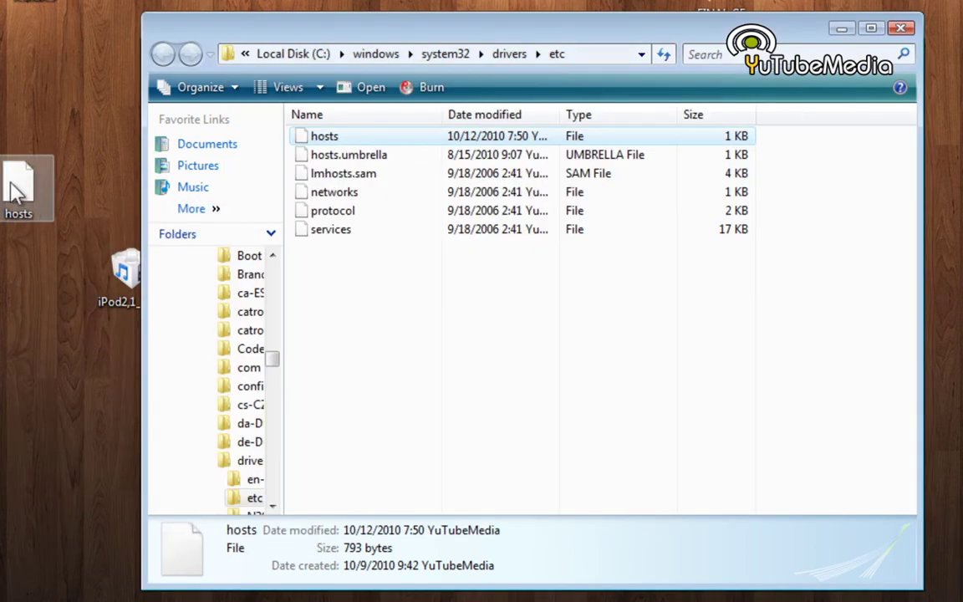
mouse_move(12, 192)
left_mouse_down()
mouse_move(187, 392)
mouse_move(395, 318)
mouse_move(403, 236)
mouse_move(359, 301)
mouse_move(294, 189)
mouse_move(294, 134)
left_mouse_up()
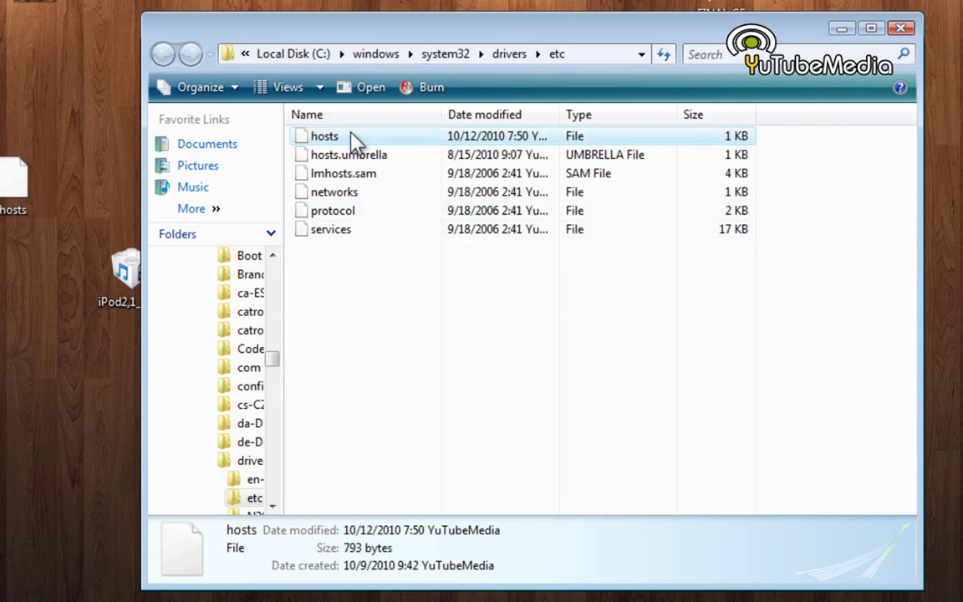
Step: Close the etc folder, then Shift-click Restore to locate the iPod2,1_4.0_8A293_Restore firmware and close the chooser
left_click(901, 29)
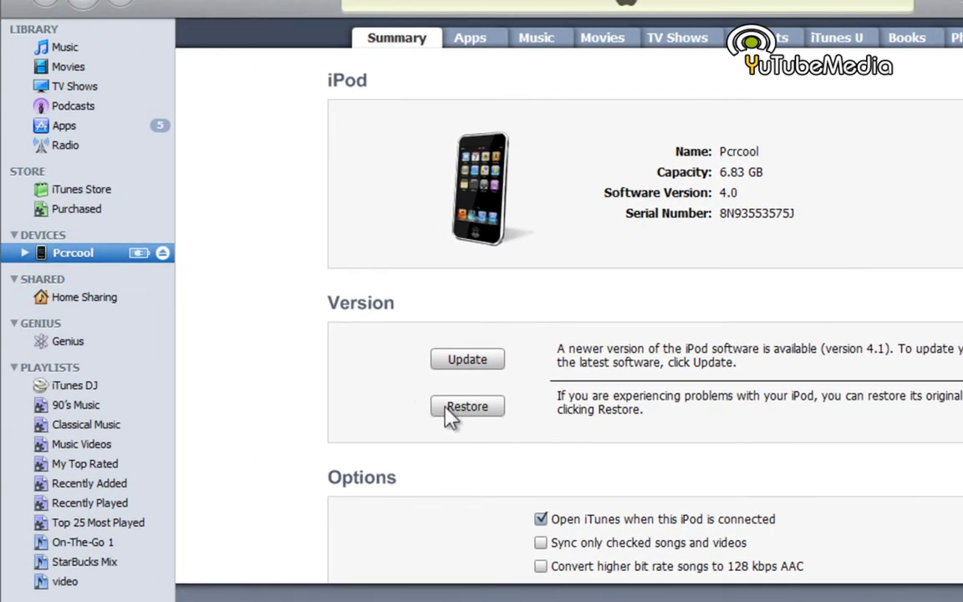
left_click(446, 410, "shift")
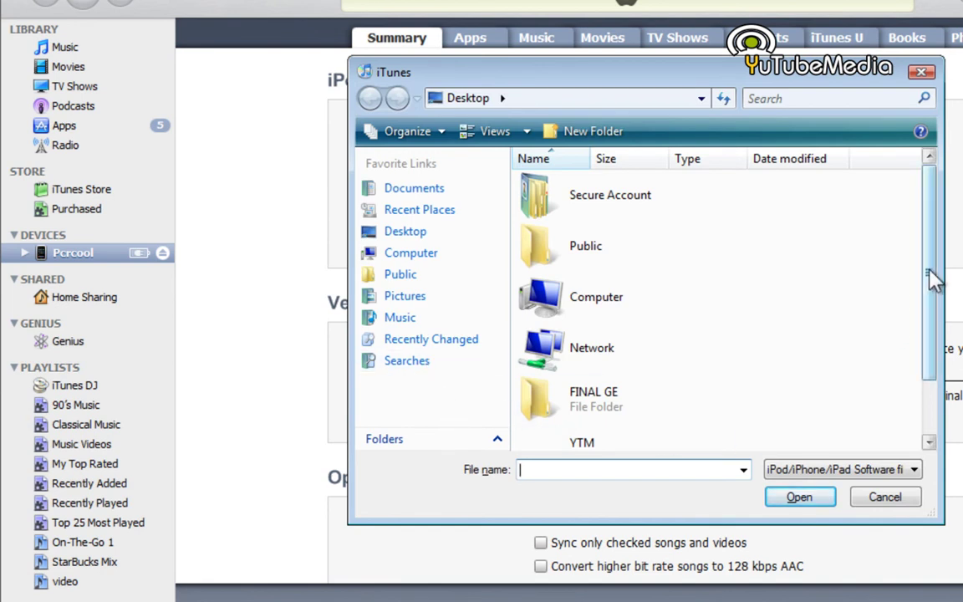
left_click_drag(929, 275, 947, 365)
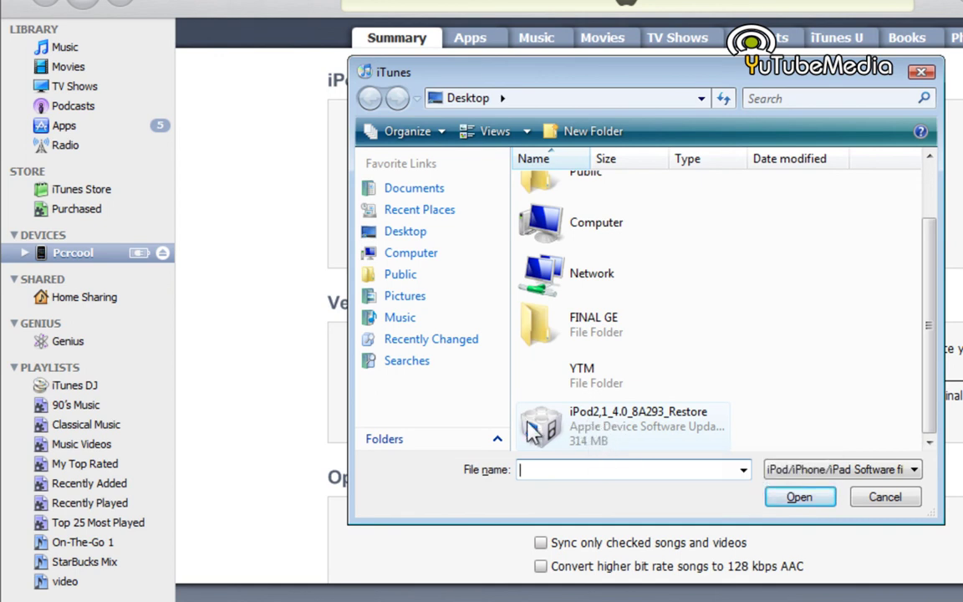
mouse_move(580, 75)
left_mouse_down()
mouse_move(363, 588)
mouse_move(355, 447)
mouse_move(346, 509)
left_mouse_up()
left_click(688, 506)
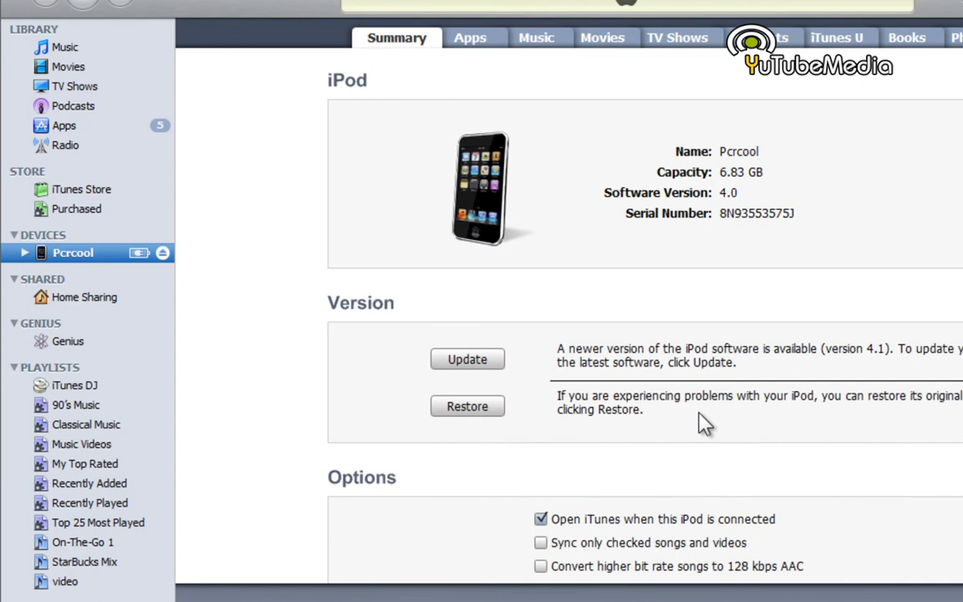